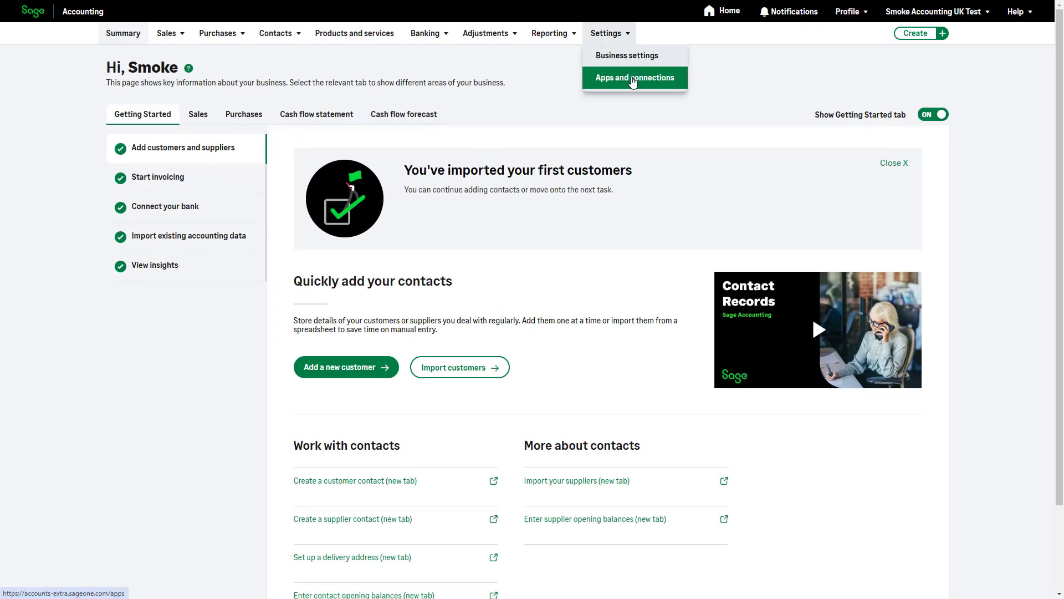
Step: Open the Stripe payment service under Apps and connections and start creating a new account
left_click(633, 79)
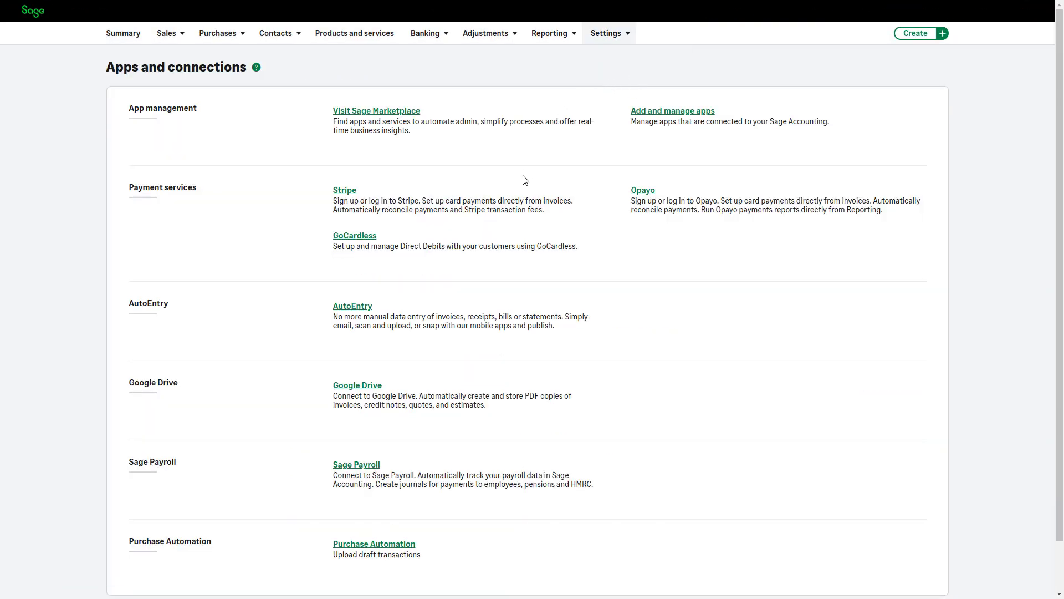
left_click(506, 209)
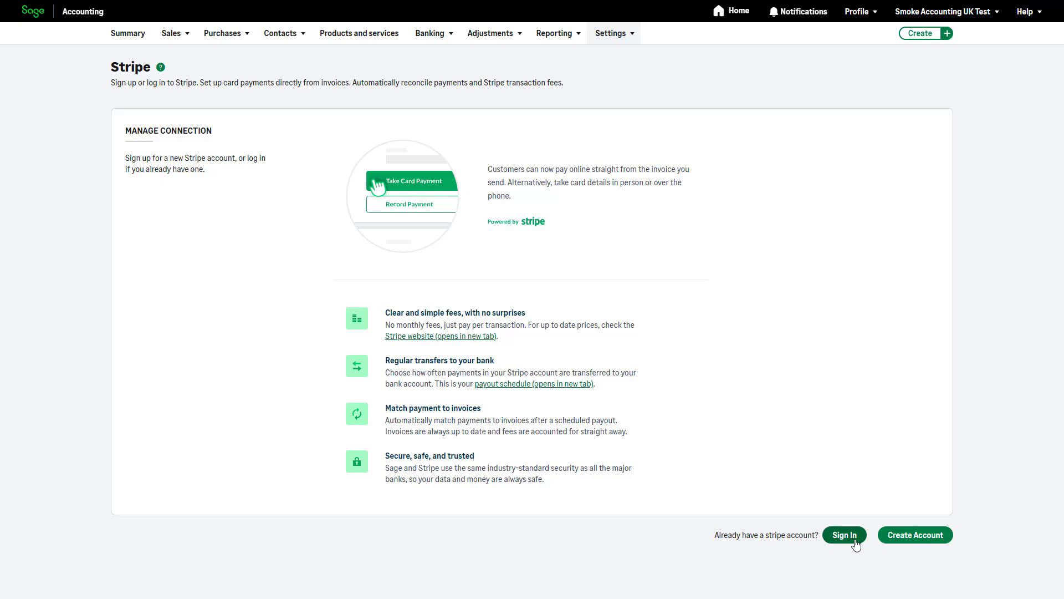
left_click(891, 541)
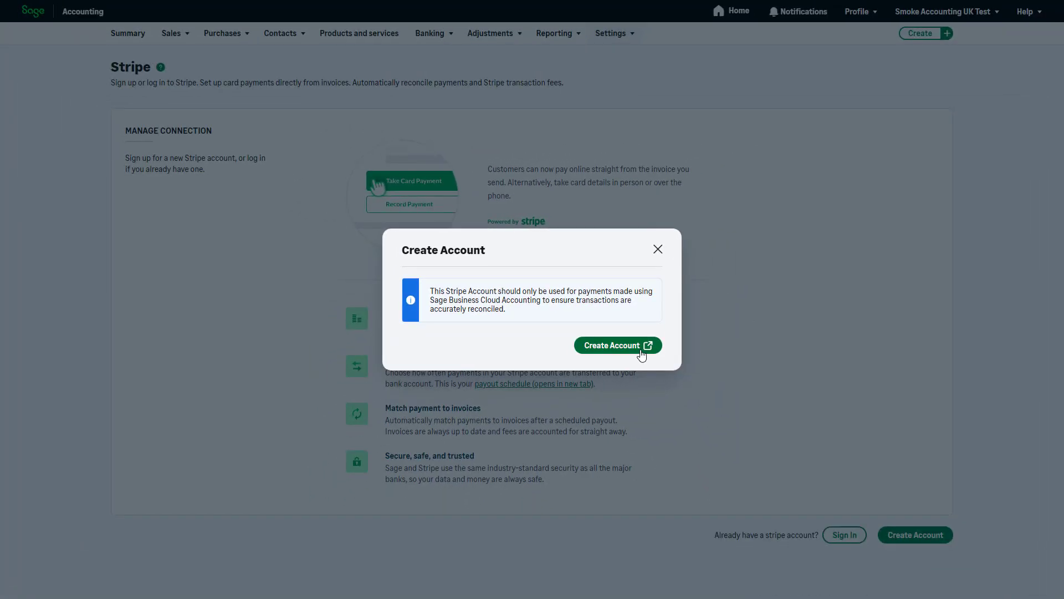
Step: Confirm Create Account, then sign up to Stripe with the business email and a new password
left_click(642, 354)
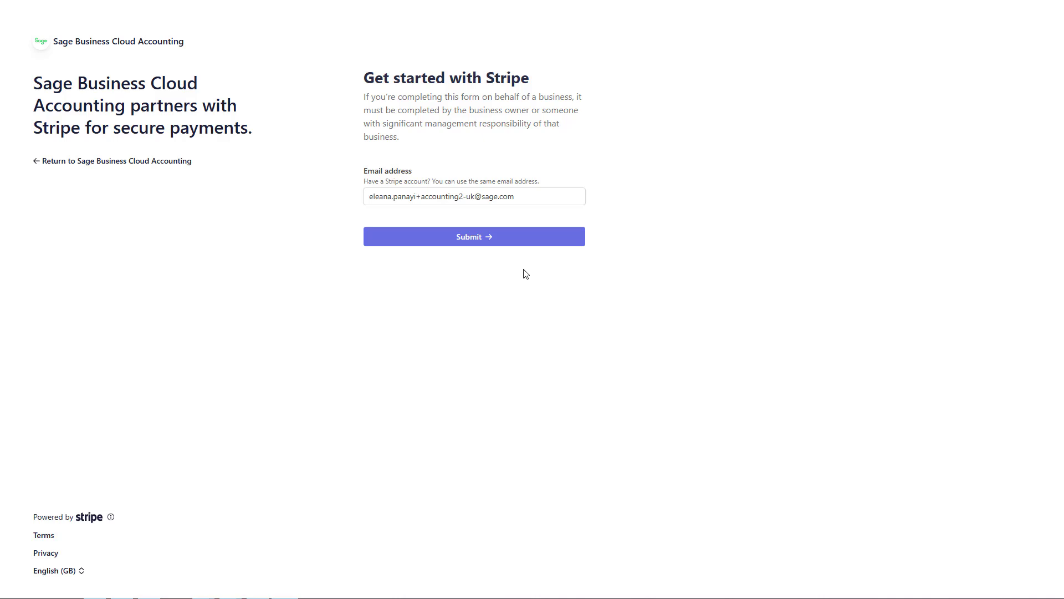
left_click(519, 249)
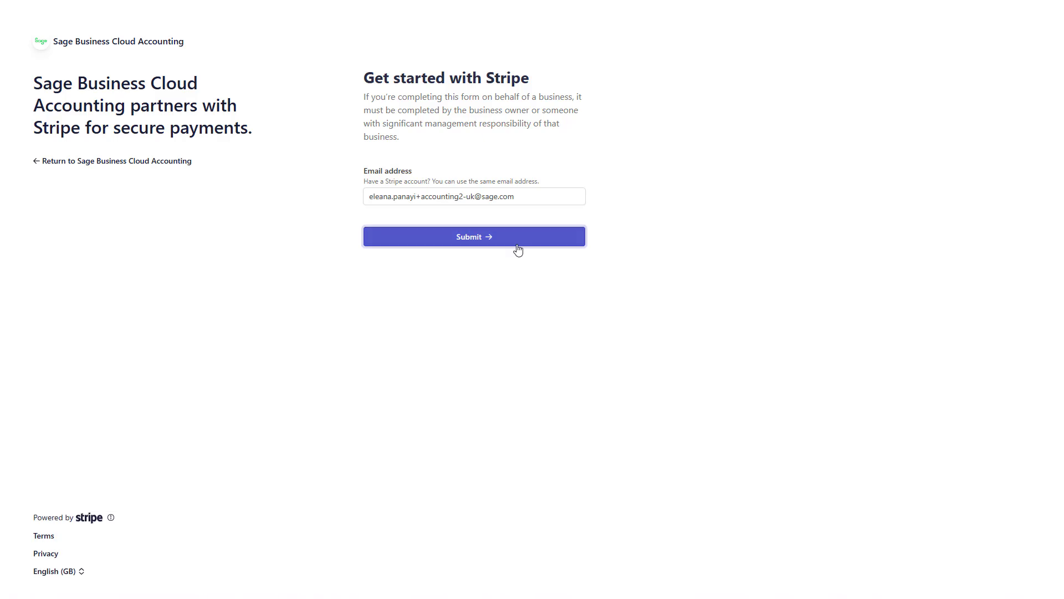
left_click(514, 280)
type("•")
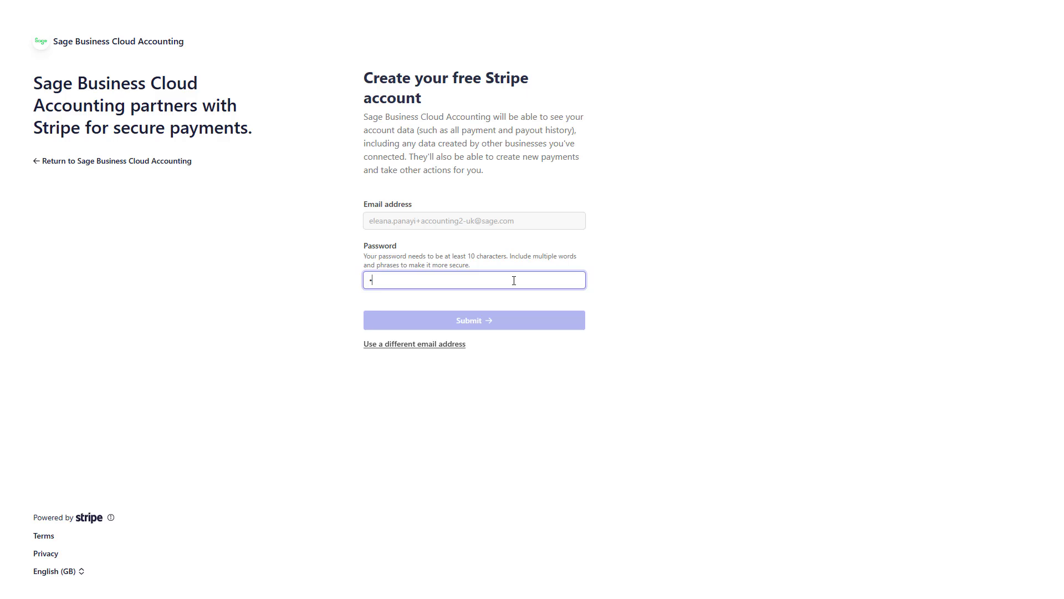
type("••••••••••")
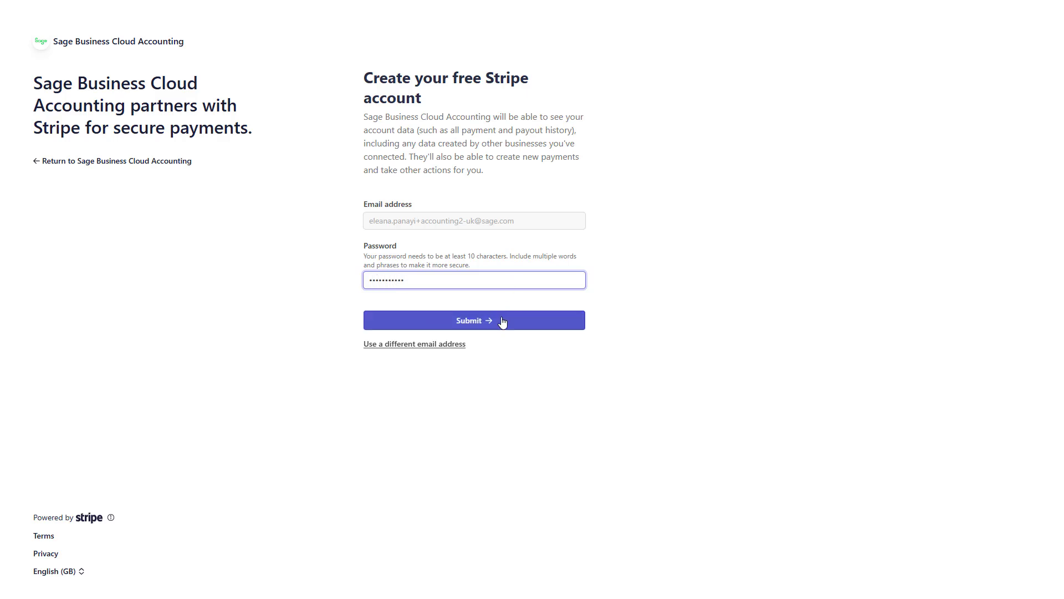
left_click(503, 322)
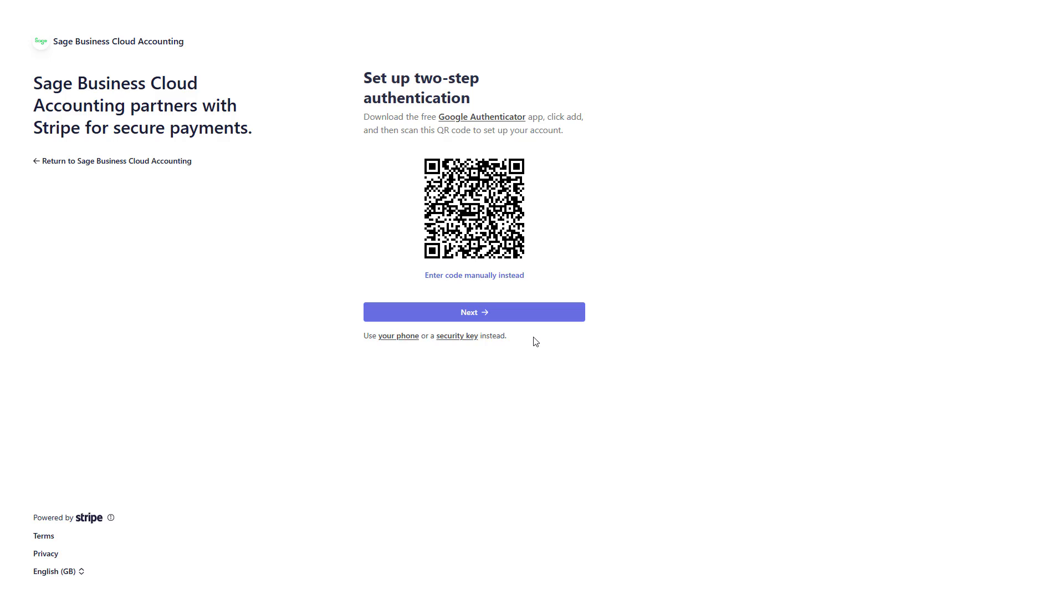
Step: Get past the authenticator QR code setup and copy the emergency backup code
left_click(523, 316)
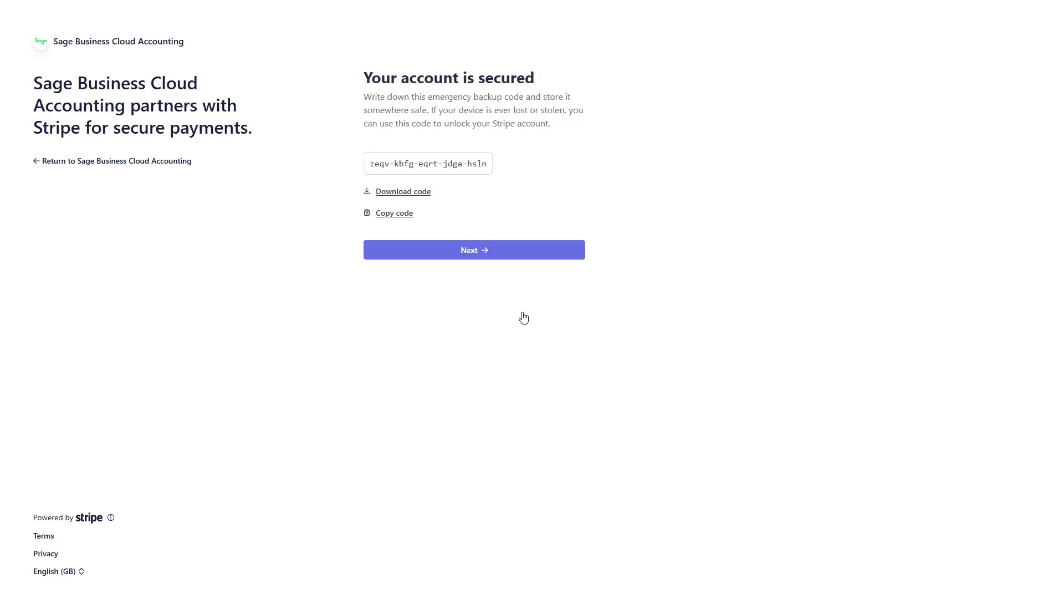
left_click(403, 221)
Step: Confirm the business basics as a United Kingdom Individual / Sole Trader
left_click(420, 250)
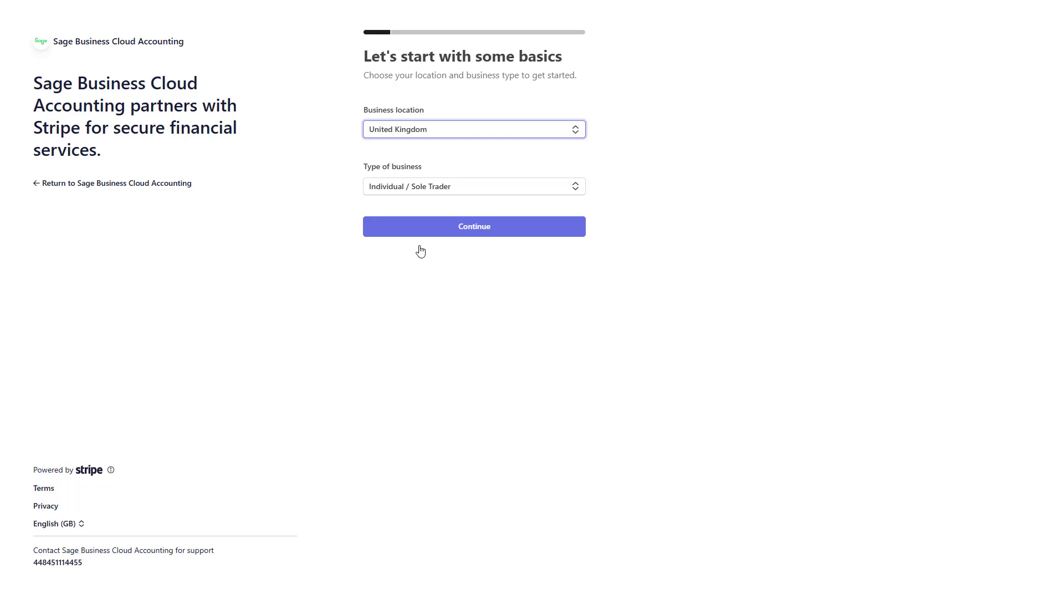
left_click(482, 235)
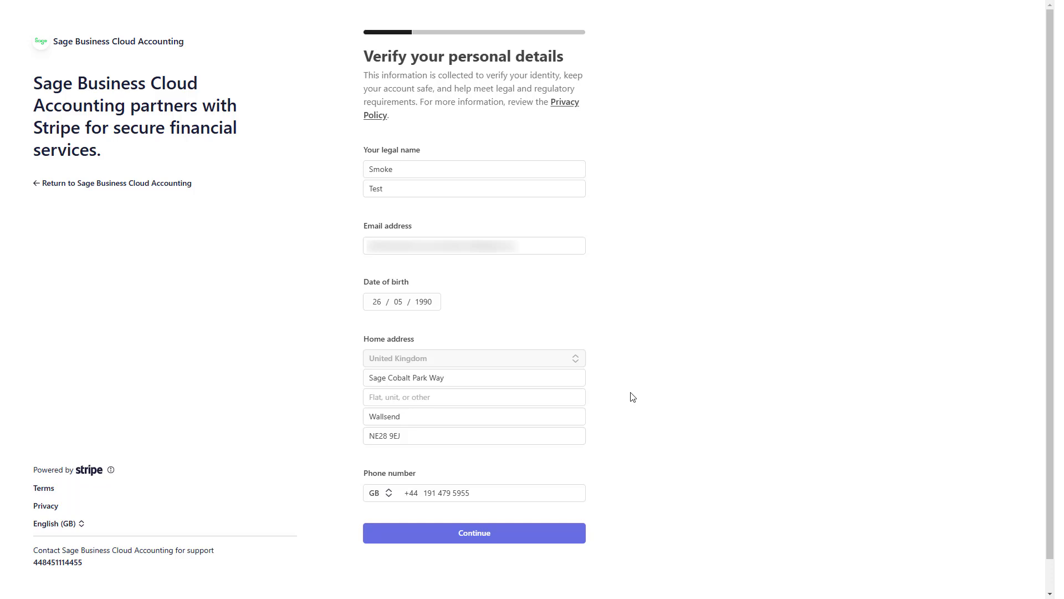
left_click(551, 537)
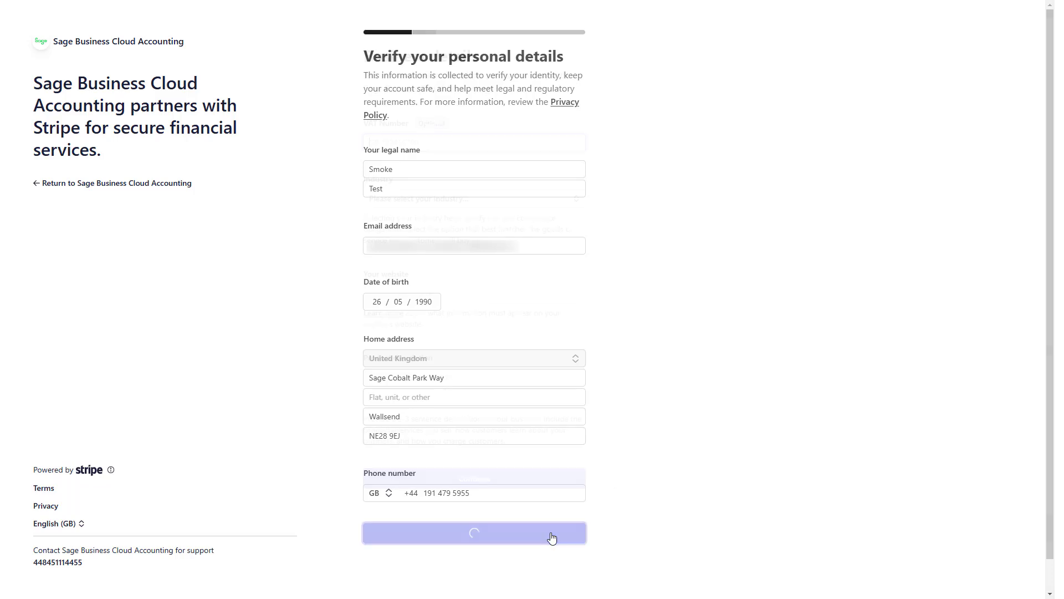
type("GB123456789")
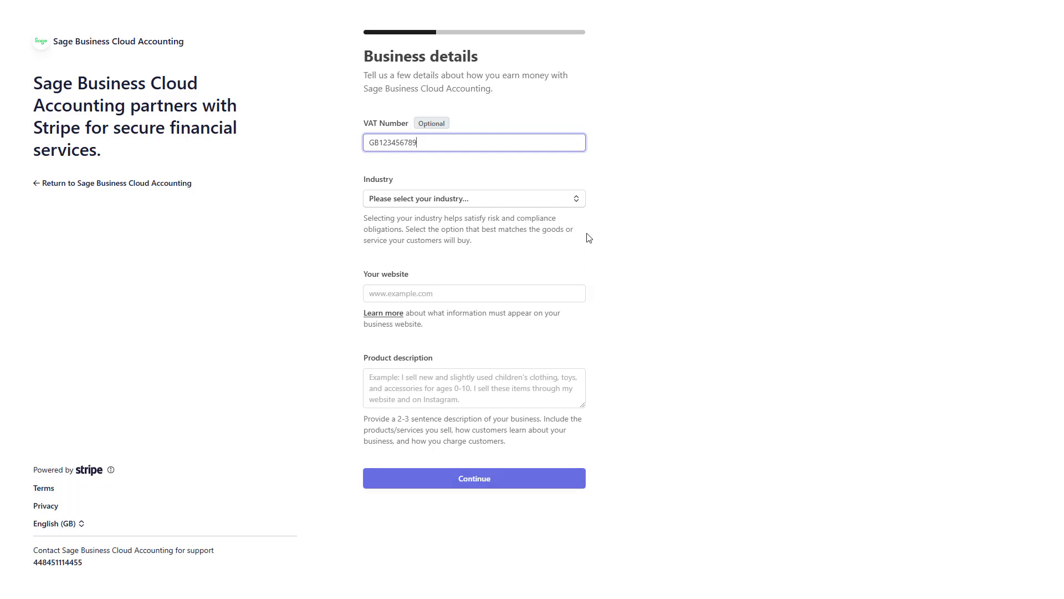
left_click(580, 202)
left_click(519, 294)
left_click(519, 293)
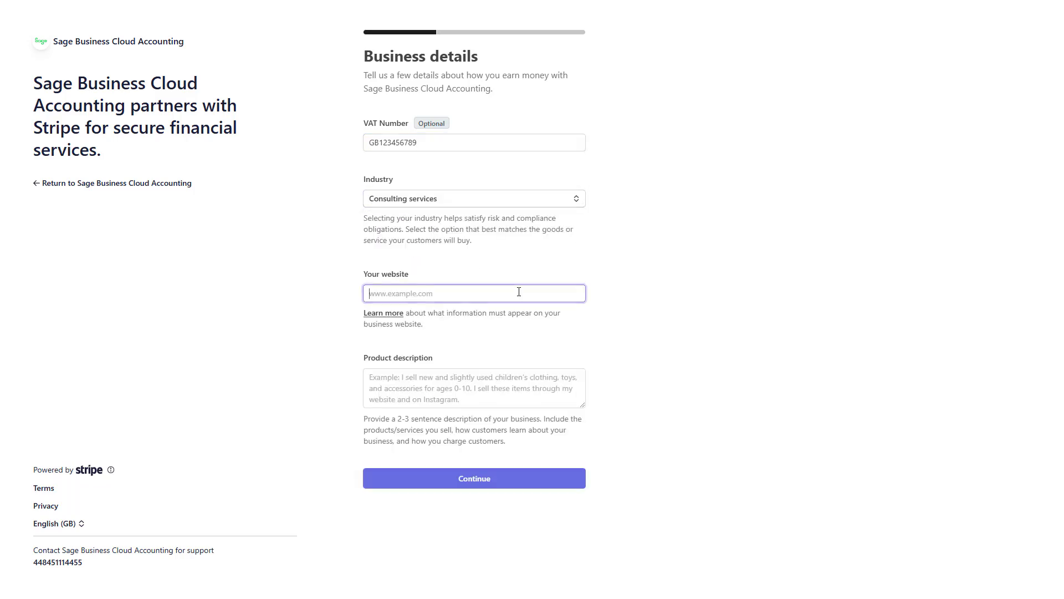
type("www.sage.com")
key("Tab")
key("ctrl+v")
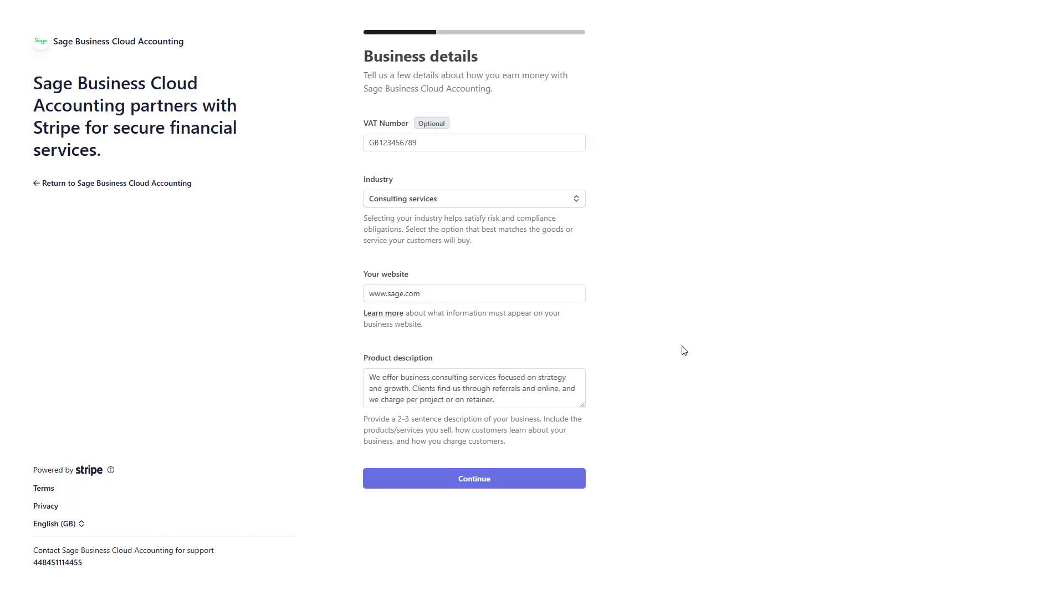
Step: Submit the business details to reach the payouts bank account page
left_click(476, 480)
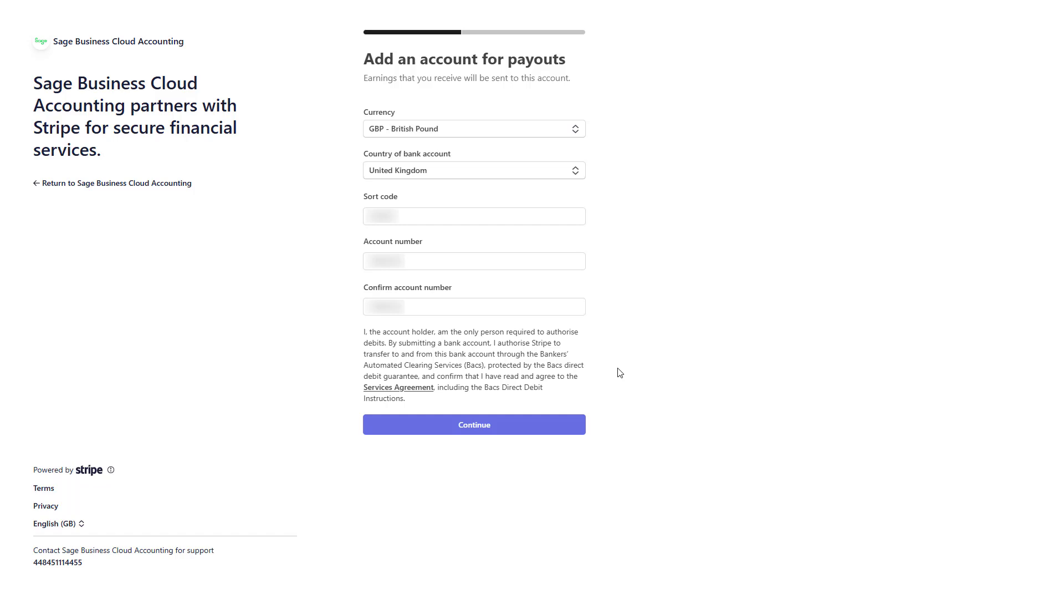
Step: Submit the payout account, then enter the customer support phone number and keep it shown on receipts
left_click(486, 425)
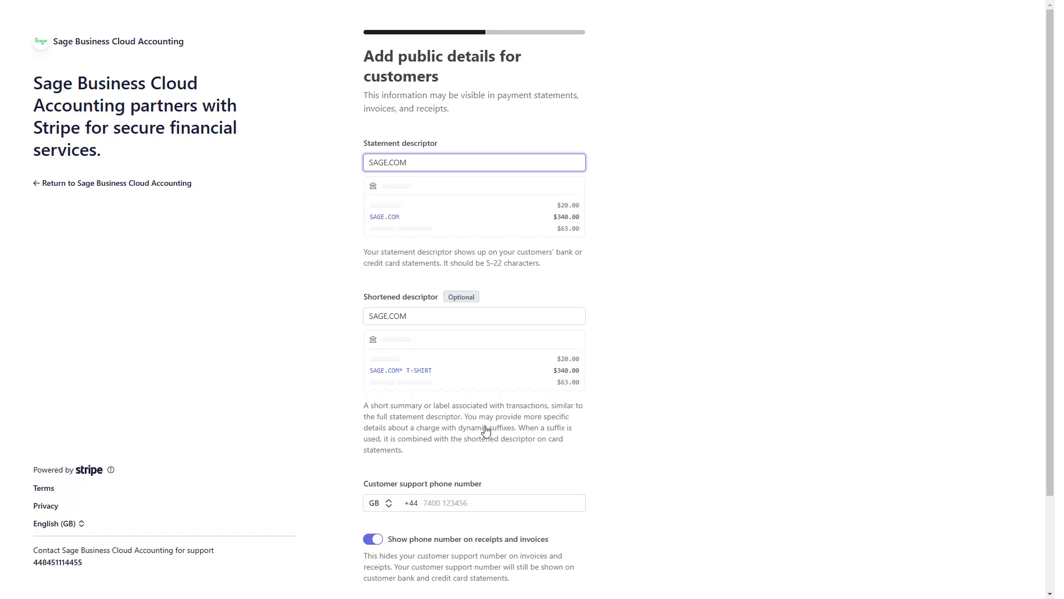
left_click(486, 503)
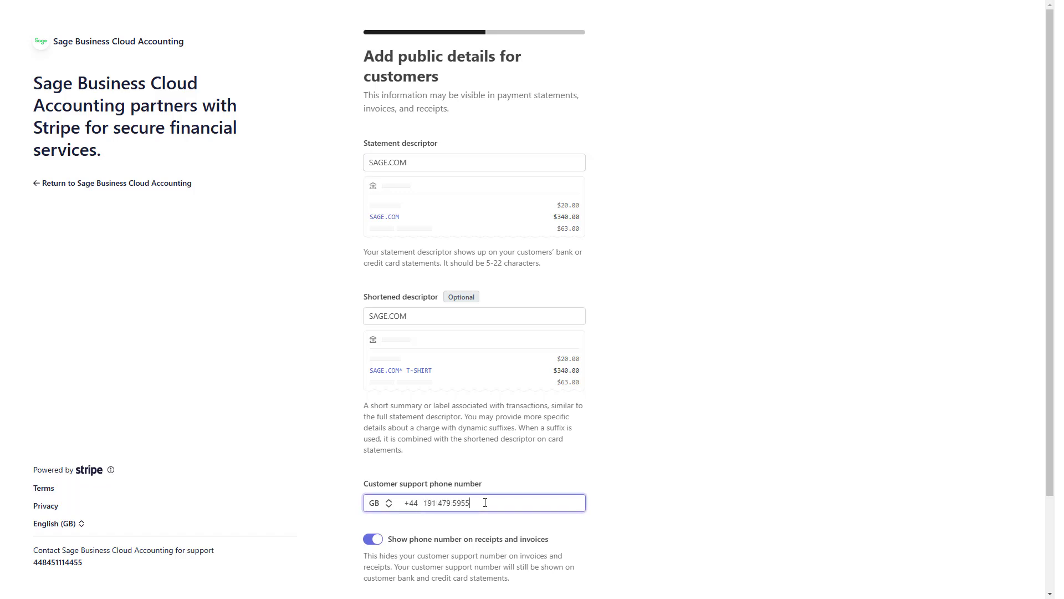
left_click(486, 526)
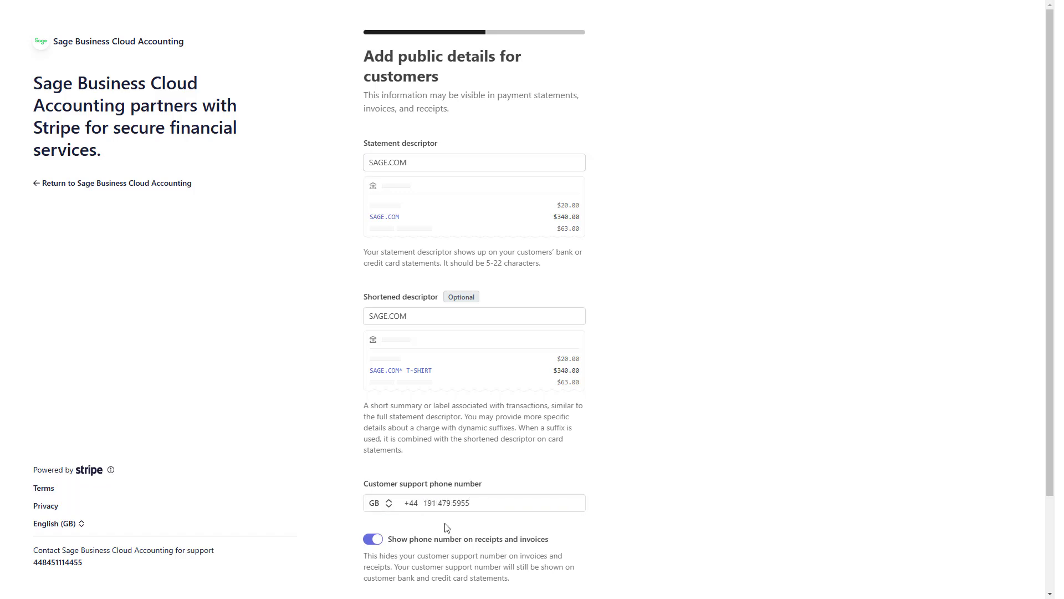
left_click(370, 544)
left_click(370, 544)
Step: Submit the public customer details with the SAGE.COM descriptors
scroll(603, 547, "down", 1)
scroll(602, 546, "down", 1)
left_click(527, 507)
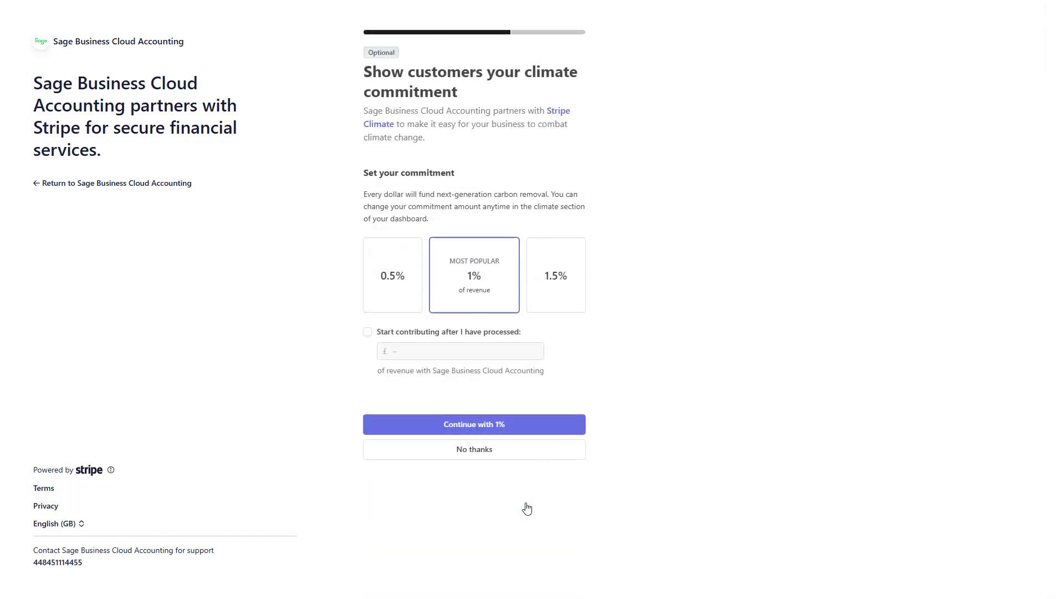
Step: Decline the climate commitment and VAT monitoring, then agree to the terms and submit
left_click(537, 453)
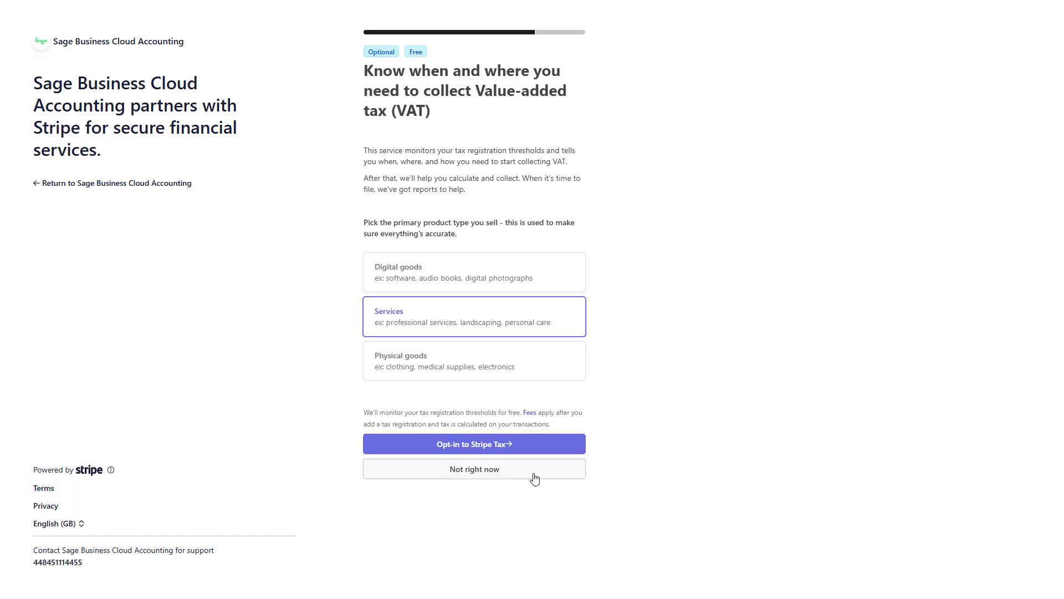
left_click(535, 478)
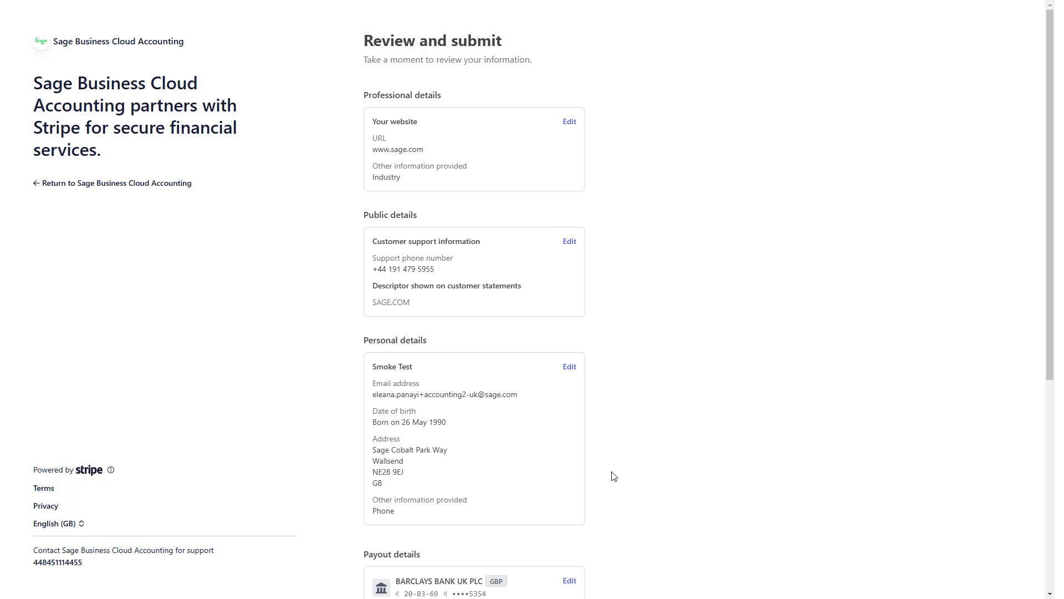
scroll(613, 476, "down", 2)
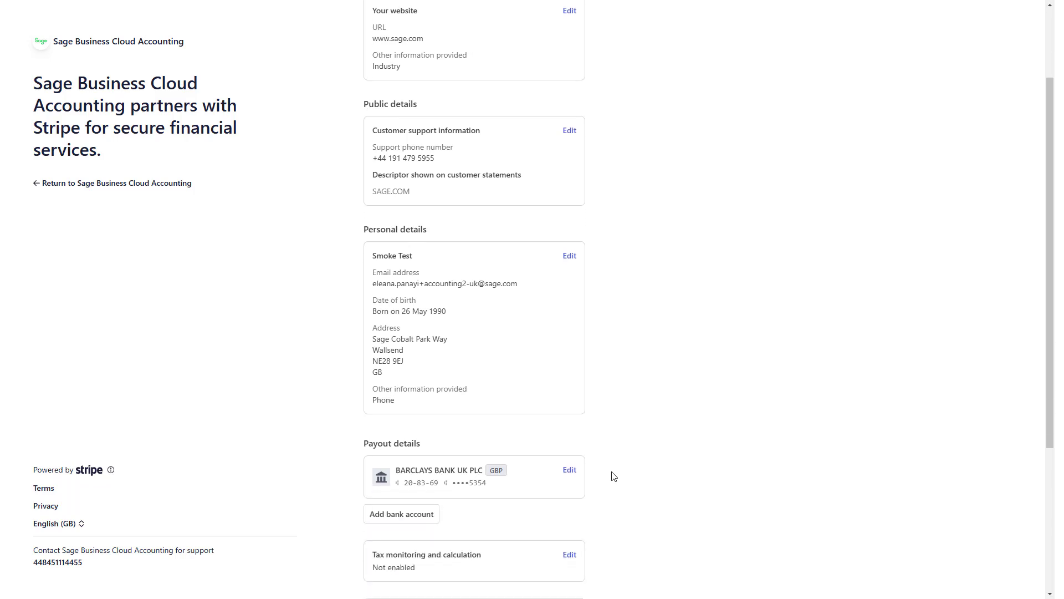
scroll(614, 476, "down", 4)
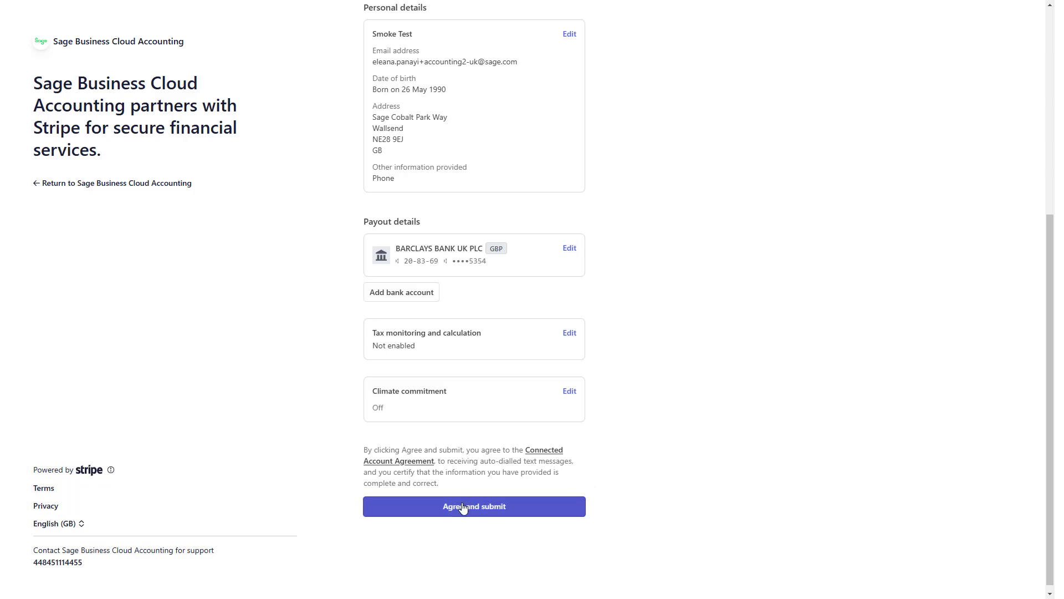
left_click(462, 515)
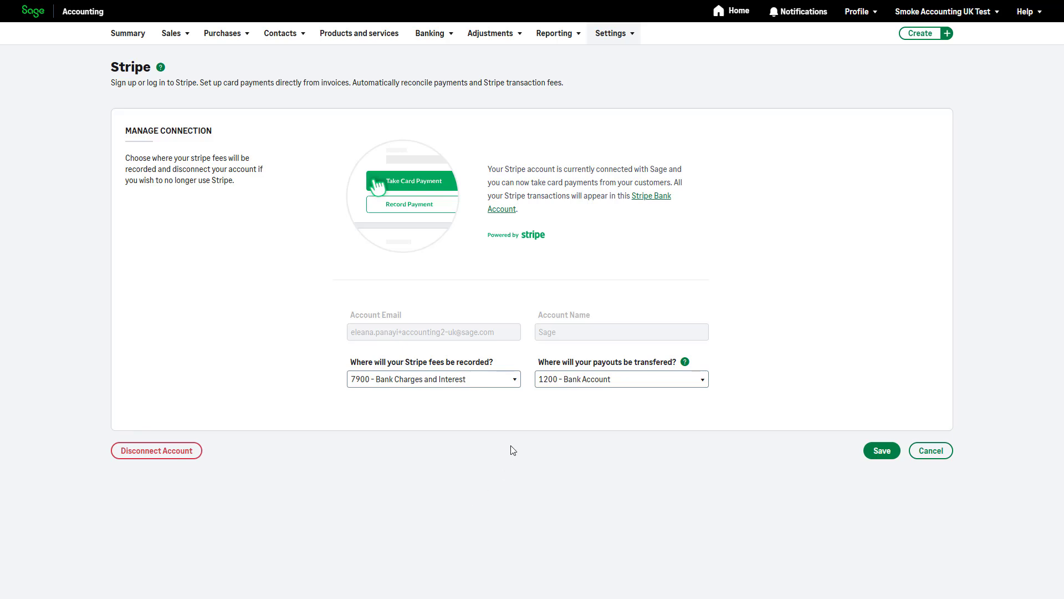
Step: Keep 7900 - Bank Charges and Interest for Stripe fees and 1200 - Bank Account for payouts
left_click(514, 384)
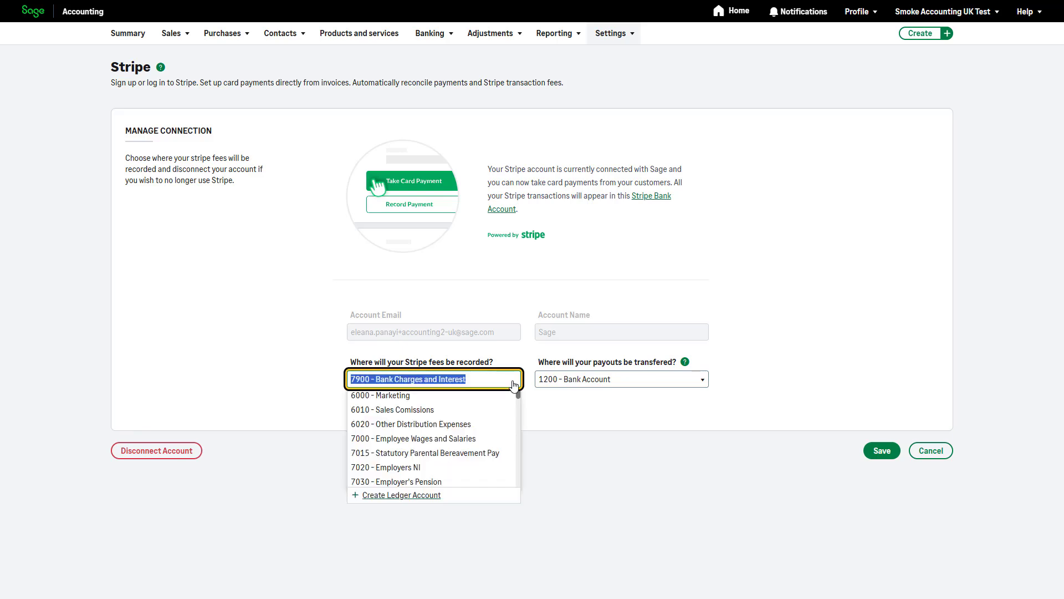
left_click(514, 381)
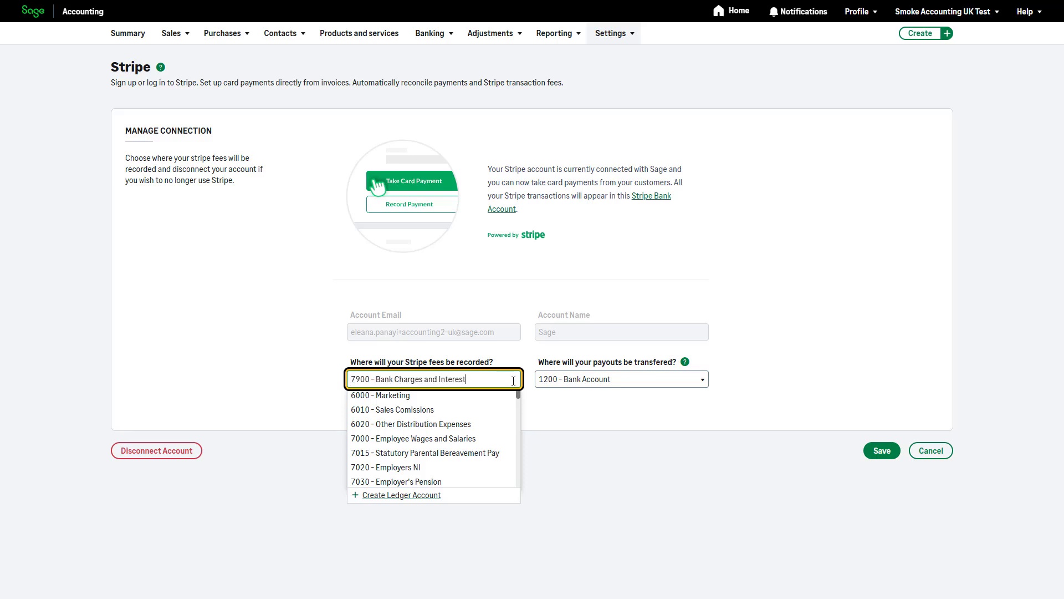
left_click(702, 385)
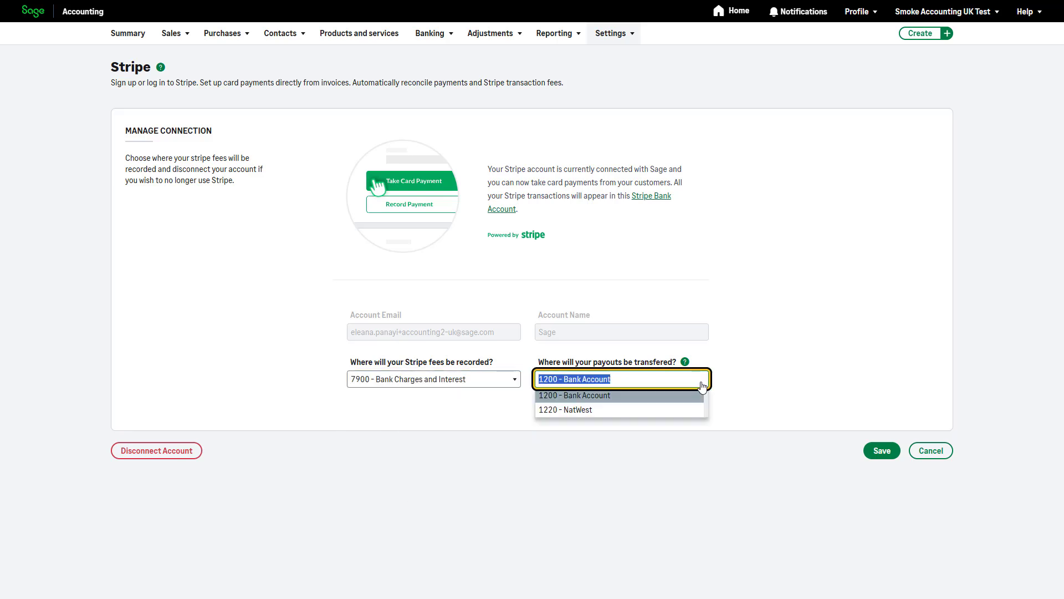
left_click(773, 402)
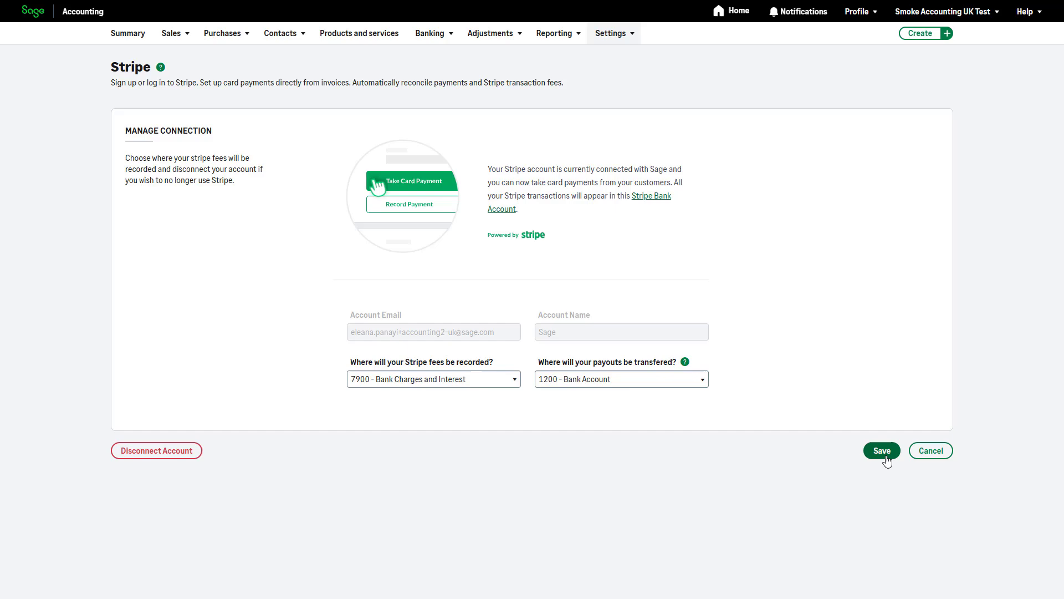
Step: Open the Help menu in the Sage Accounting header
left_click(1021, 13)
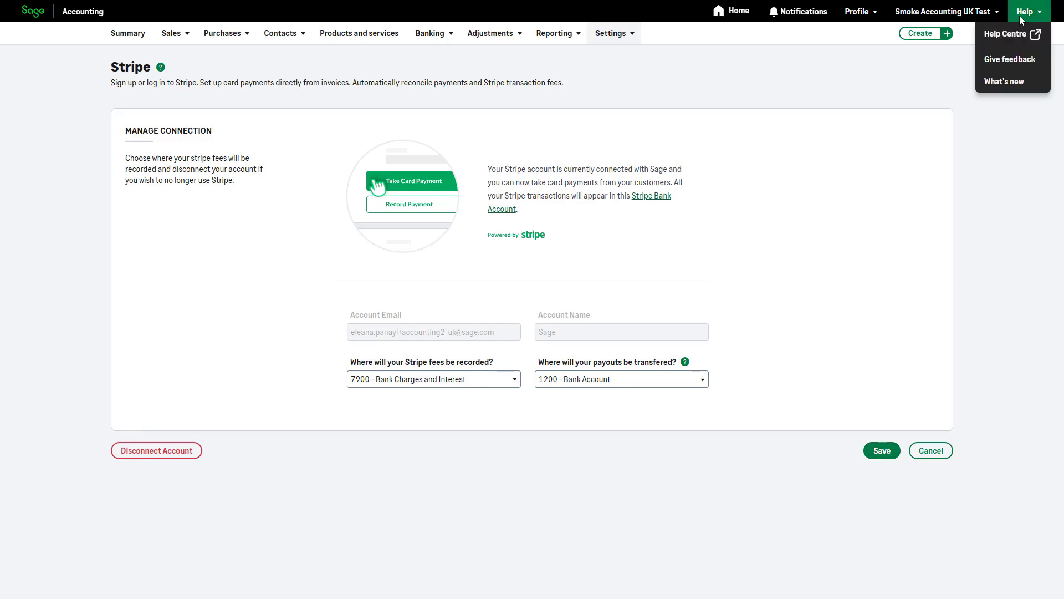